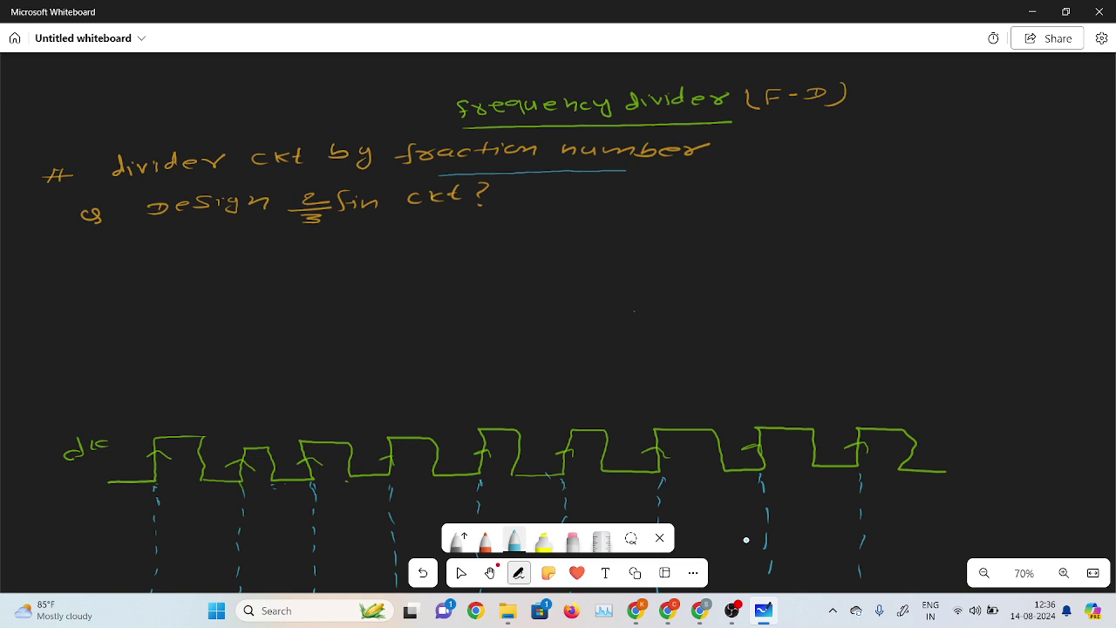
Extend the blue underline under 'fraction', arc under 2/3, and sweep a long curve from the question.
drag(513, 176, 575, 173)
mouse_move(274, 242)
mouse_down()
mouse_move(313, 238)
mouse_move(359, 241)
mouse_up()
mouse_move(519, 193)
mouse_down()
mouse_move(447, 260)
mouse_move(380, 283)
mouse_move(56, 288)
mouse_up()
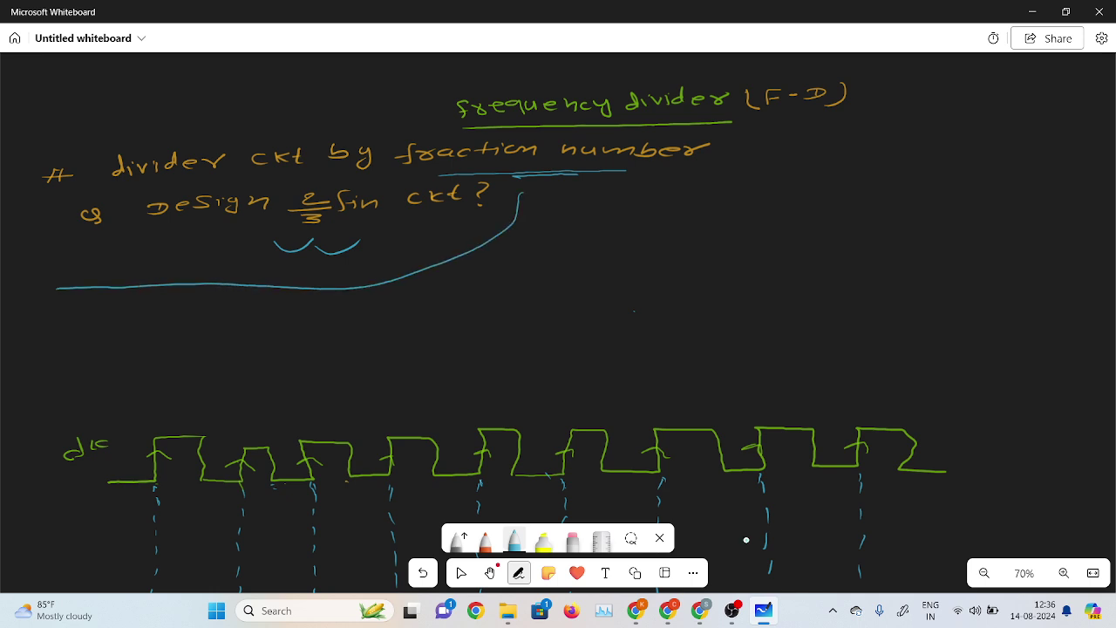
Write the underlined label S-1 and the expression S = 1 over 3/2 fin.
mouse_move(572, 205)
mouse_down()
mouse_move(557, 220)
mouse_move(621, 215)
mouse_up()
drag(555, 234, 628, 231)
mouse_move(748, 185)
mouse_down()
mouse_move(742, 211)
mouse_move(738, 202)
mouse_move(796, 187)
mouse_move(797, 199)
mouse_up()
mouse_move(866, 154)
mouse_down()
mouse_move(850, 180)
mouse_move(913, 178)
mouse_up()
mouse_move(844, 203)
mouse_down()
mouse_move(864, 211)
mouse_move(839, 224)
mouse_move(894, 228)
mouse_up()
mouse_move(921, 191)
mouse_down()
mouse_move(907, 221)
mouse_move(921, 207)
mouse_up()
mouse_move(926, 205)
mouse_down()
mouse_move(927, 215)
mouse_move(956, 204)
mouse_move(959, 214)
mouse_up()
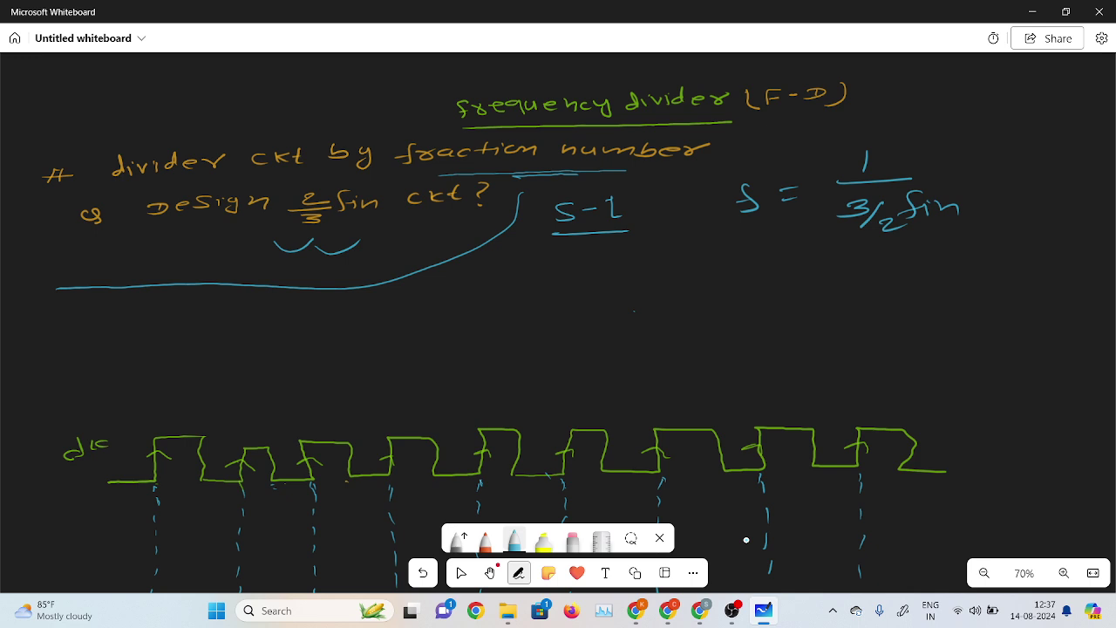
Continue the expression with = 1 over 1.5 fin.
drag(967, 155, 985, 161)
mouse_move(1032, 134)
mouse_down()
mouse_move(1061, 155)
mouse_move(1016, 177)
mouse_move(1044, 168)
mouse_move(1050, 178)
mouse_move(1081, 176)
mouse_up()
drag(1083, 174, 1106, 187)
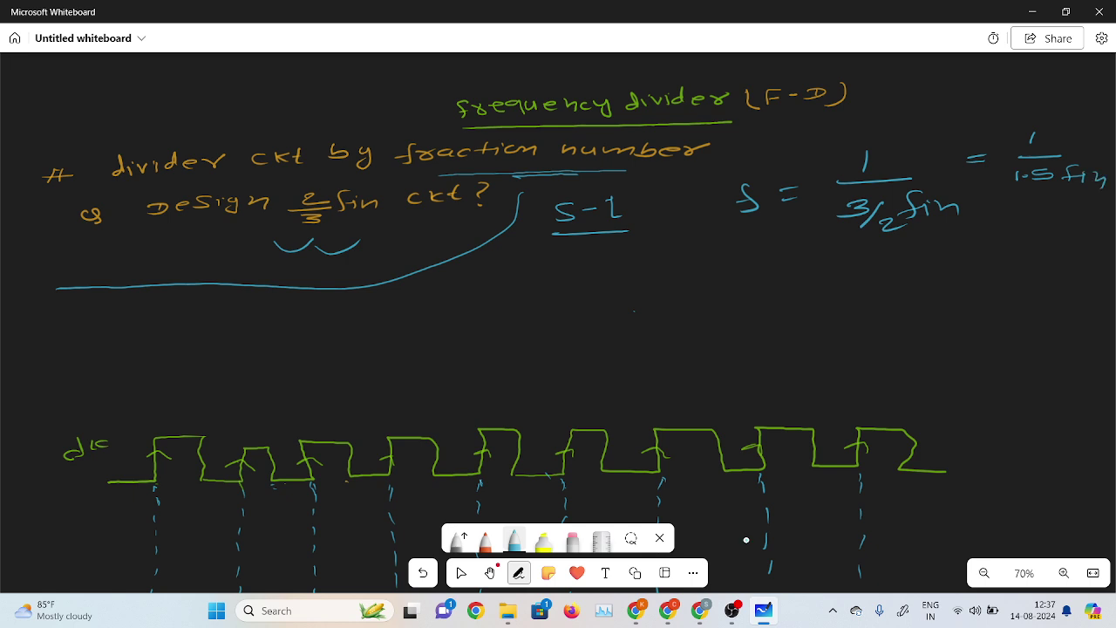
Note 1.5 below the fraction and erase the stray equals sign after it.
mouse_move(943, 253)
mouse_down()
mouse_move(944, 266)
mouse_move(976, 265)
mouse_move(1026, 248)
mouse_up()
drag(1010, 257, 1029, 255)
click(572, 540)
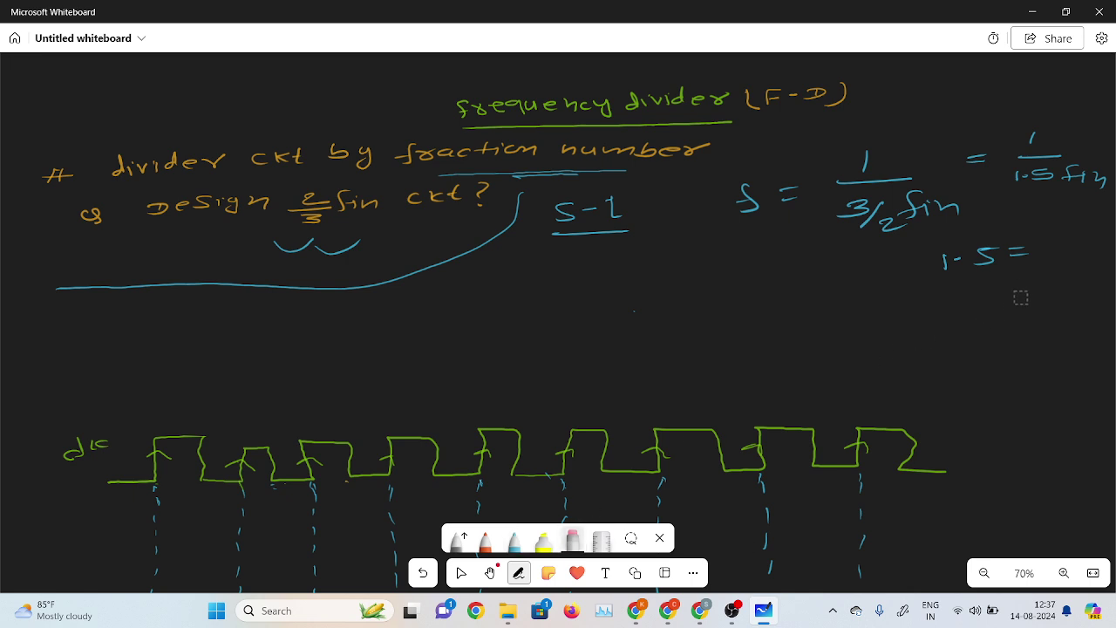
drag(1030, 261, 1011, 251)
click(515, 541)
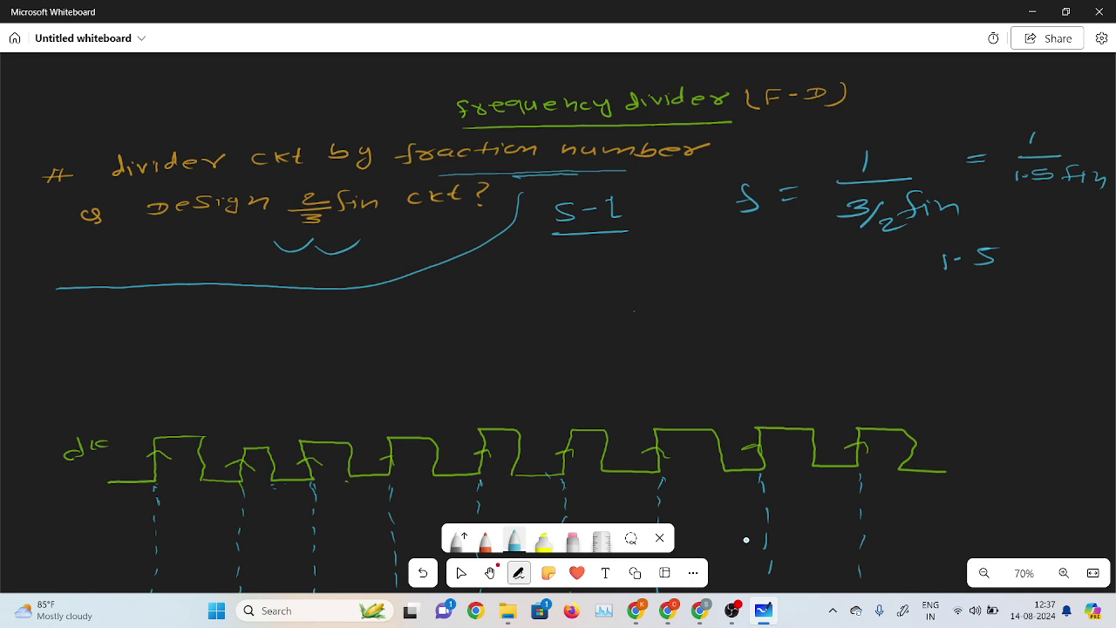
Extend 1.5 into 1.5 × 2 = 3.
mouse_move(1003, 246)
mouse_down()
mouse_move(1019, 258)
mouse_move(1002, 257)
mouse_move(1043, 245)
mouse_move(1056, 255)
mouse_up()
drag(1002, 288, 1024, 297)
mouse_move(1045, 283)
mouse_down()
mouse_move(1075, 286)
mouse_move(1045, 303)
mouse_up()
Write the underlined step S-2 reading f/3, 50%, and underline the result 3.
mouse_move(403, 321)
mouse_down()
mouse_move(385, 335)
mouse_move(425, 323)
mouse_move(461, 330)
mouse_up()
drag(384, 346, 451, 340)
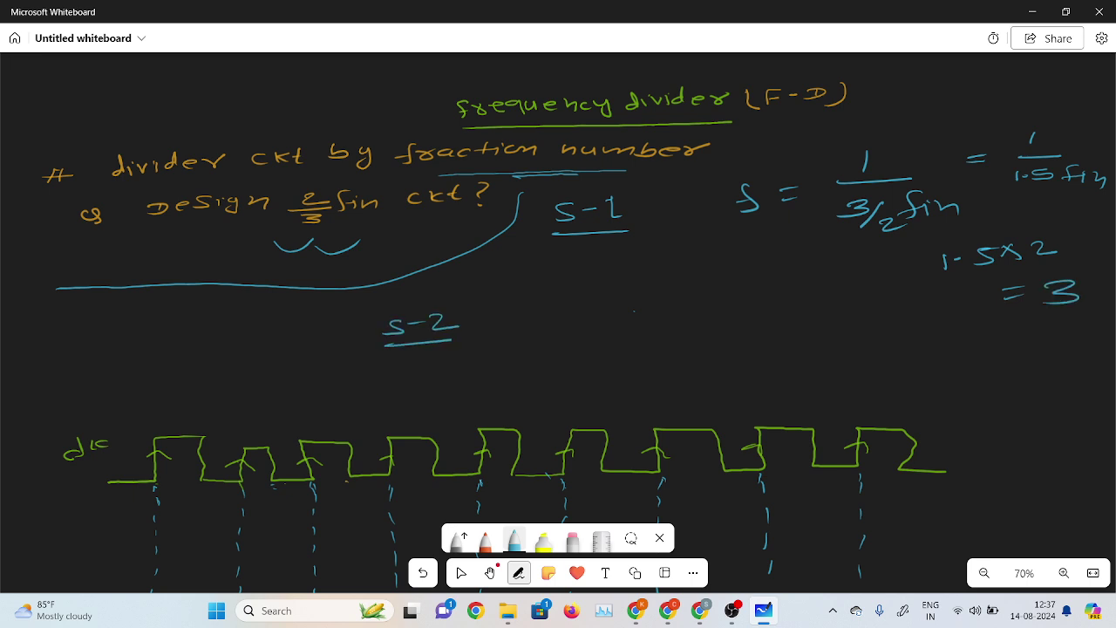
mouse_move(553, 307)
mouse_down()
mouse_move(543, 332)
mouse_move(550, 319)
mouse_move(561, 332)
mouse_move(597, 335)
mouse_up()
drag(1051, 320, 1087, 317)
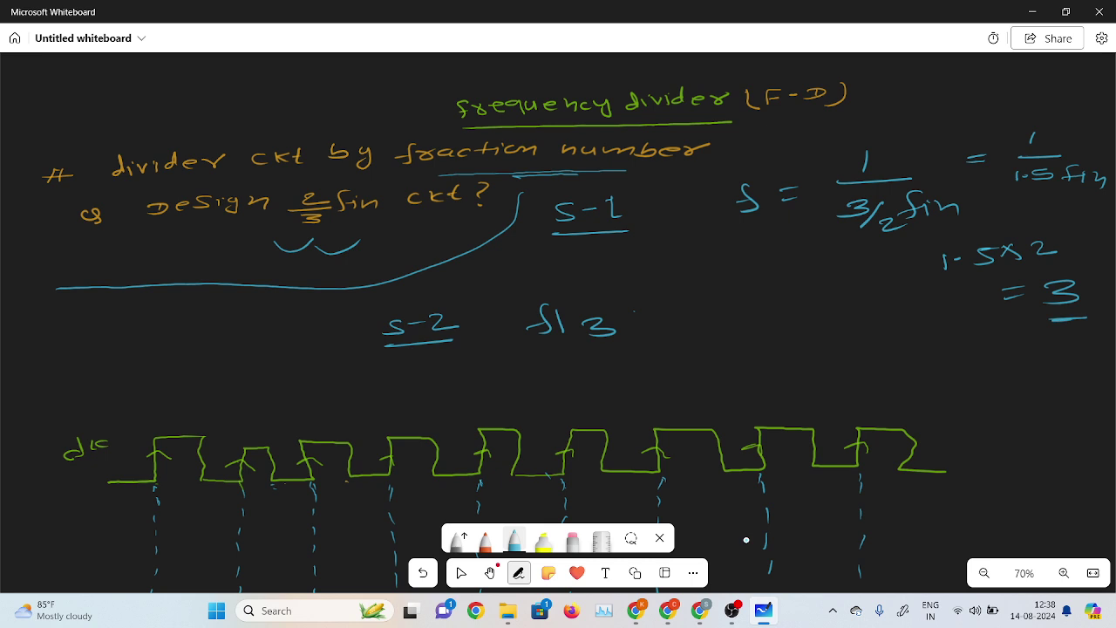
drag(632, 337, 630, 345)
mouse_move(669, 310)
mouse_down()
mouse_move(694, 316)
mouse_move(673, 326)
mouse_up()
drag(675, 307, 748, 310)
drag(531, 365, 568, 365)
click(461, 572)
Below the clock, write an orange Q label and draw Q's initial low level.
scroll(550, 456, down, 3)
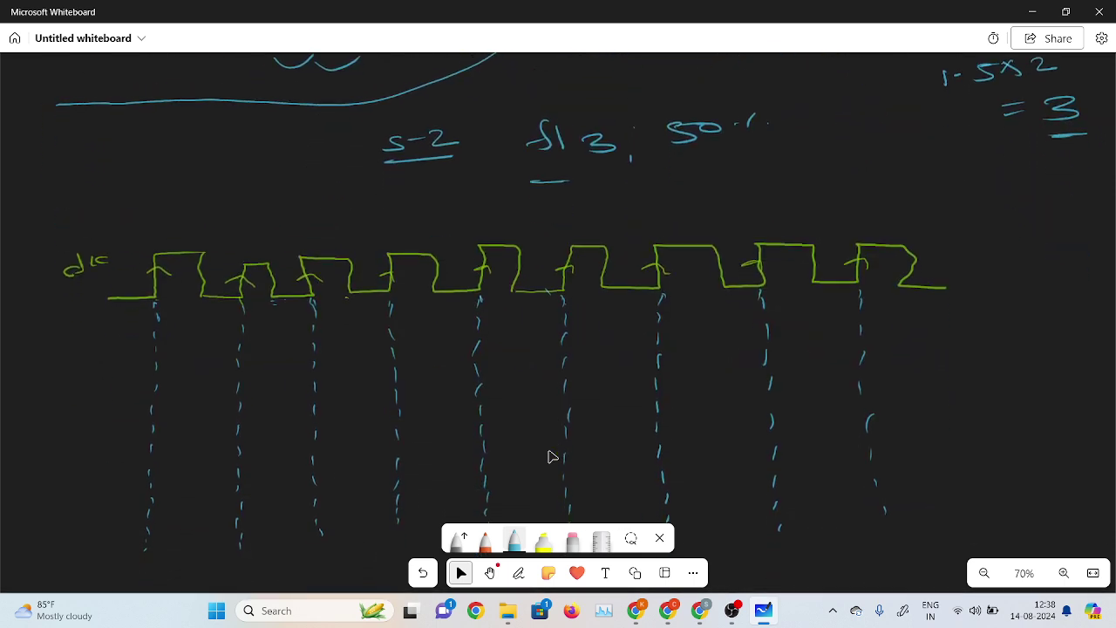
scroll(551, 456, down, 1)
key(ctrl+alt+p)
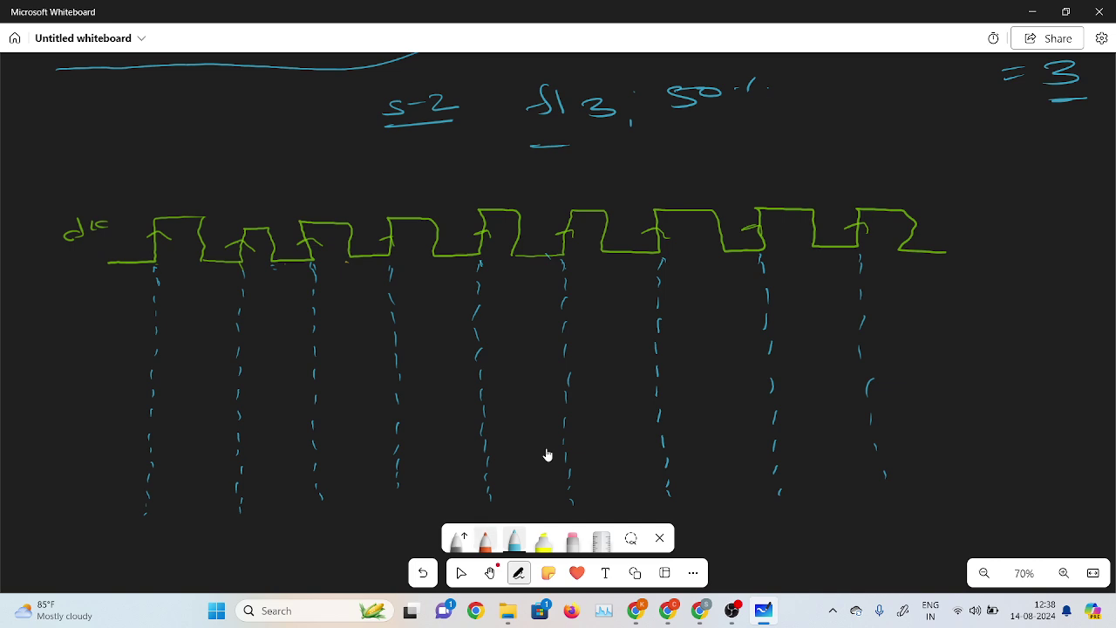
click(515, 538)
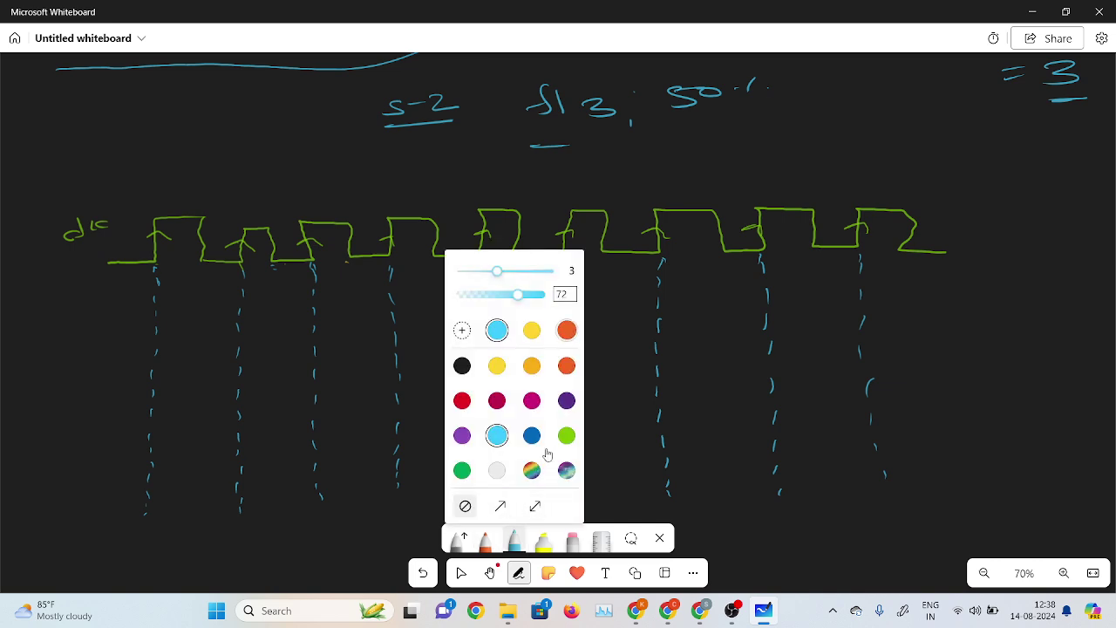
click(567, 365)
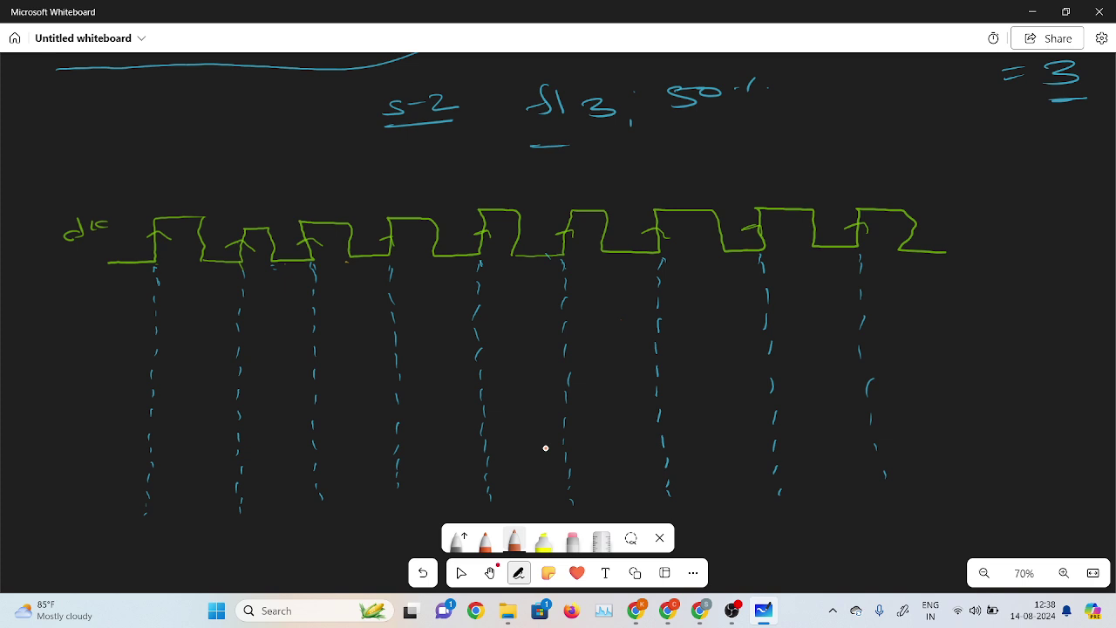
drag(30, 324, 51, 340)
drag(102, 333, 270, 332)
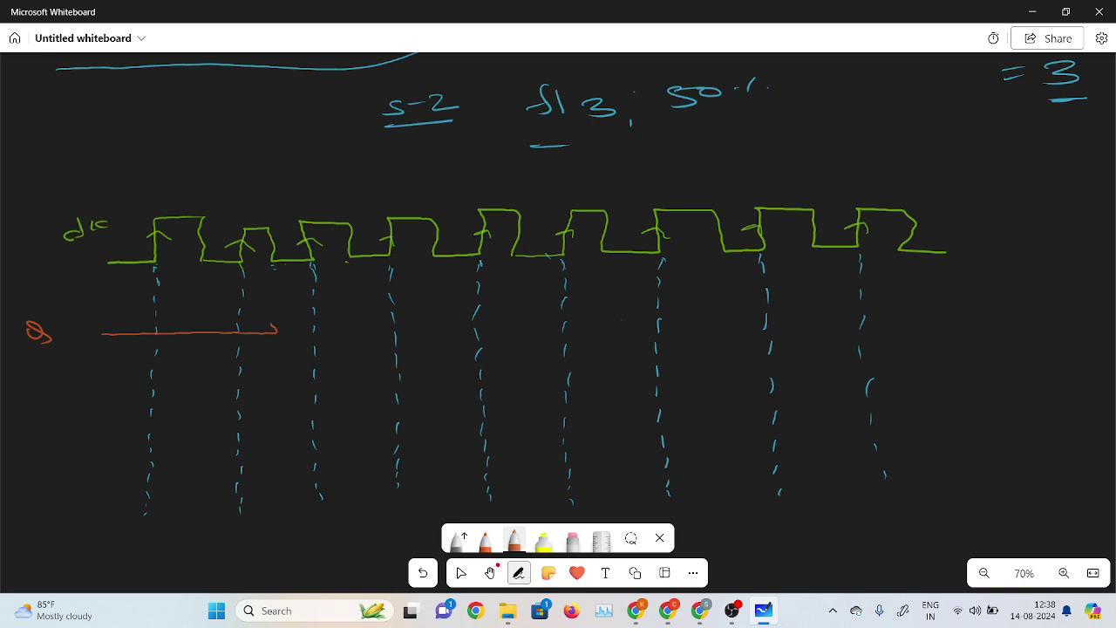
Draw Q's high and low levels to the diagram's end, erasing and redrawing a bad edge.
drag(268, 306, 331, 306)
drag(352, 306, 398, 306)
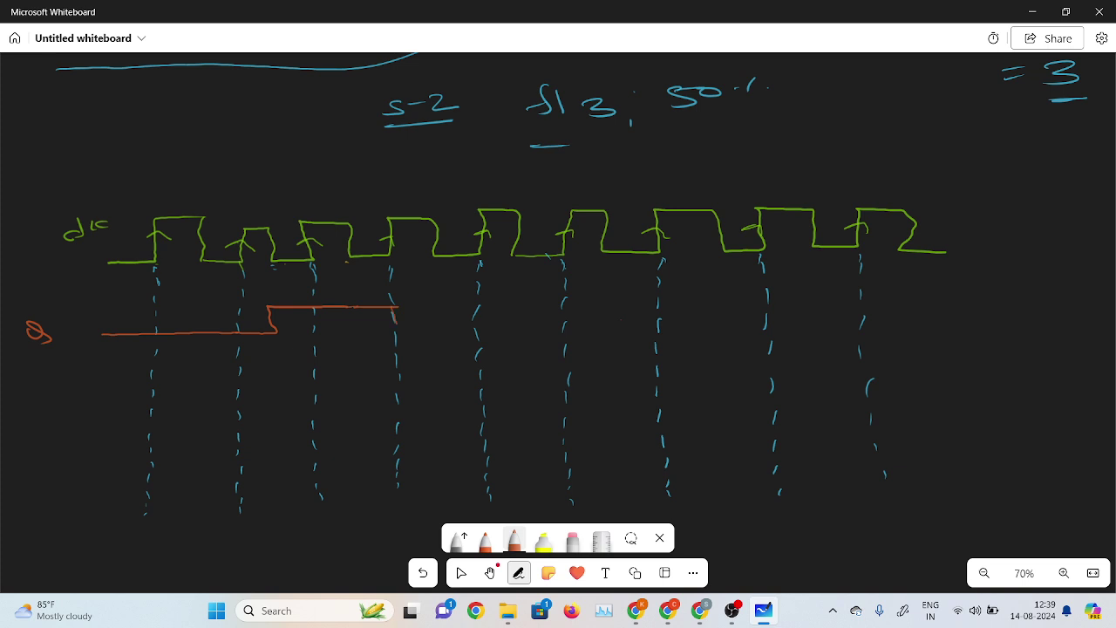
mouse_move(399, 345)
mouse_down()
mouse_move(513, 340)
mouse_move(507, 314)
mouse_move(657, 311)
mouse_move(673, 333)
mouse_up()
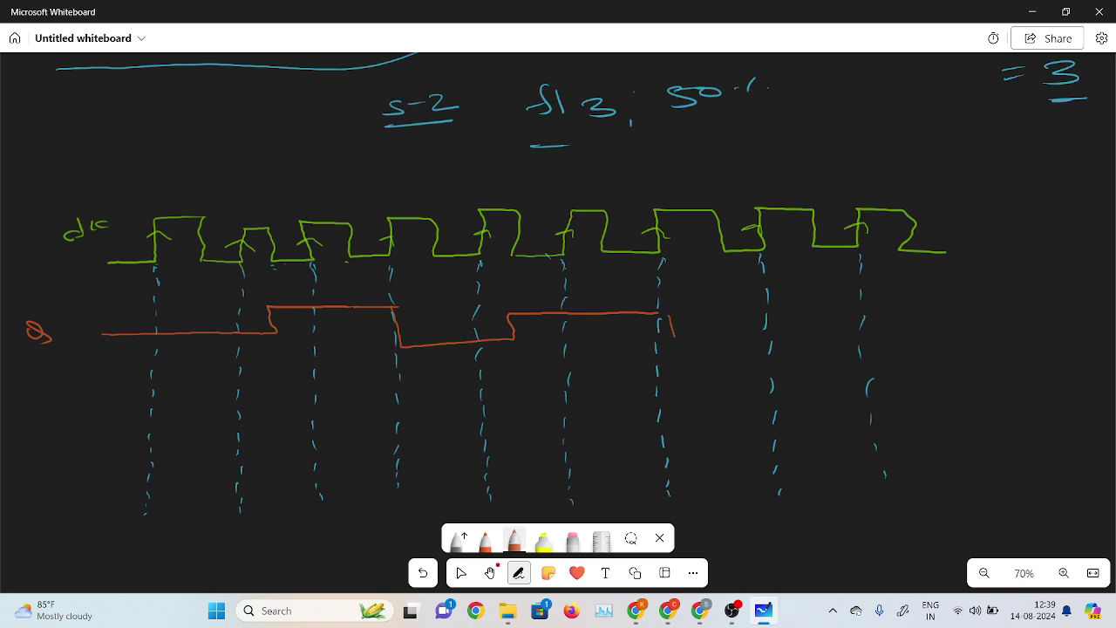
click(572, 538)
mouse_move(689, 345)
mouse_down()
mouse_move(668, 326)
mouse_move(667, 338)
mouse_up()
mouse_move(661, 316)
mouse_down()
mouse_move(671, 357)
mouse_move(702, 345)
mouse_move(671, 354)
mouse_up()
click(572, 538)
mouse_move(660, 318)
mouse_down()
mouse_move(660, 354)
mouse_move(716, 363)
mouse_move(824, 358)
mouse_move(809, 319)
mouse_move(937, 319)
mouse_up()
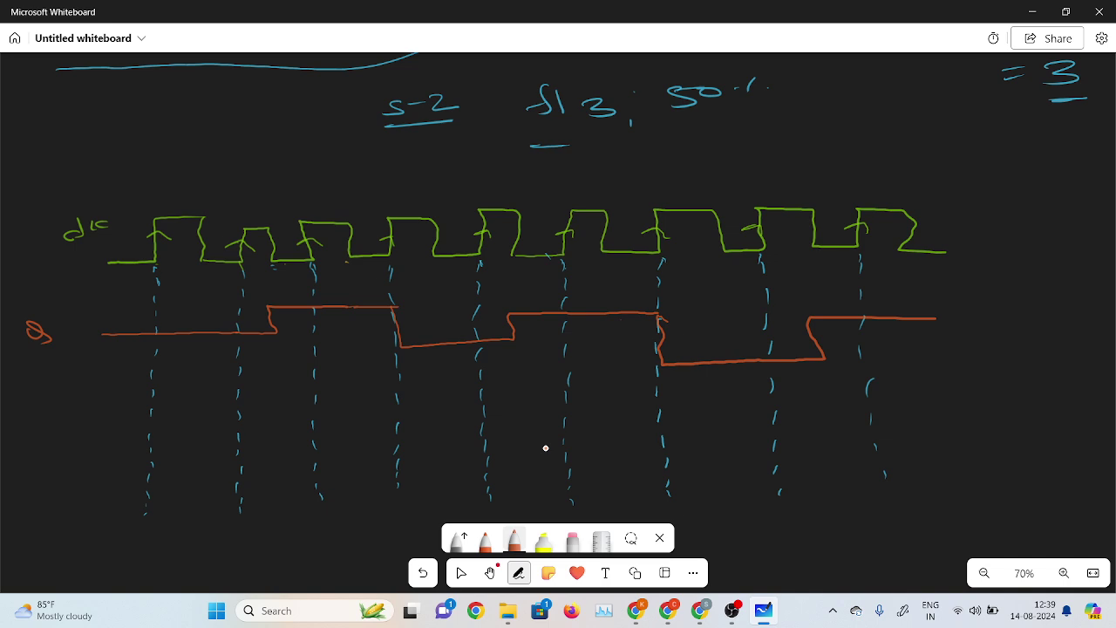
click(461, 573)
Below the waveforms, write the orange step label S-3 followed by 'Q →'.
scroll(388, 382, down, 5)
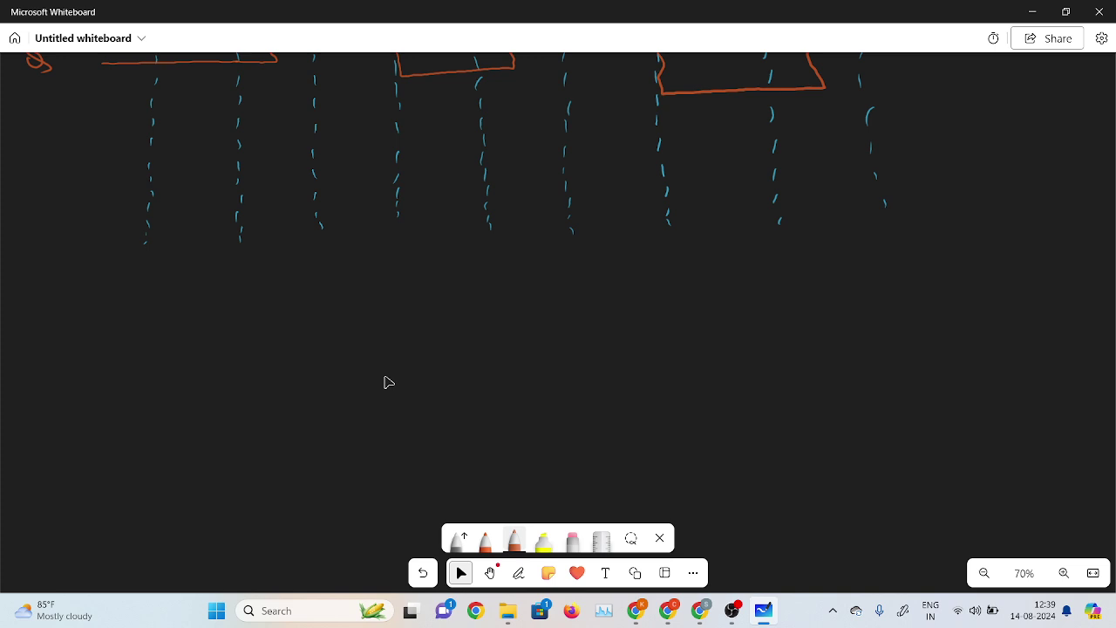
drag(422, 361, 407, 375)
mouse_move(463, 353)
mouse_down()
mouse_move(463, 366)
mouse_move(504, 386)
mouse_up()
mouse_move(590, 347)
mouse_down()
mouse_move(583, 367)
mouse_move(650, 350)
mouse_up()
mouse_move(636, 344)
mouse_down()
mouse_move(639, 358)
mouse_move(734, 337)
mouse_up()
Add '-ve D-ff', underline it, and note 1/2 beside it.
mouse_move(745, 340)
mouse_down()
mouse_move(799, 346)
mouse_move(866, 325)
mouse_move(861, 336)
mouse_up()
mouse_move(872, 347)
mouse_down()
mouse_move(894, 324)
mouse_move(898, 335)
mouse_up()
drag(705, 373, 870, 364)
drag(941, 359, 946, 377)
mouse_move(963, 358)
mouse_down()
mouse_move(953, 378)
mouse_move(994, 379)
mouse_move(1005, 355)
mouse_move(1070, 363)
mouse_up()
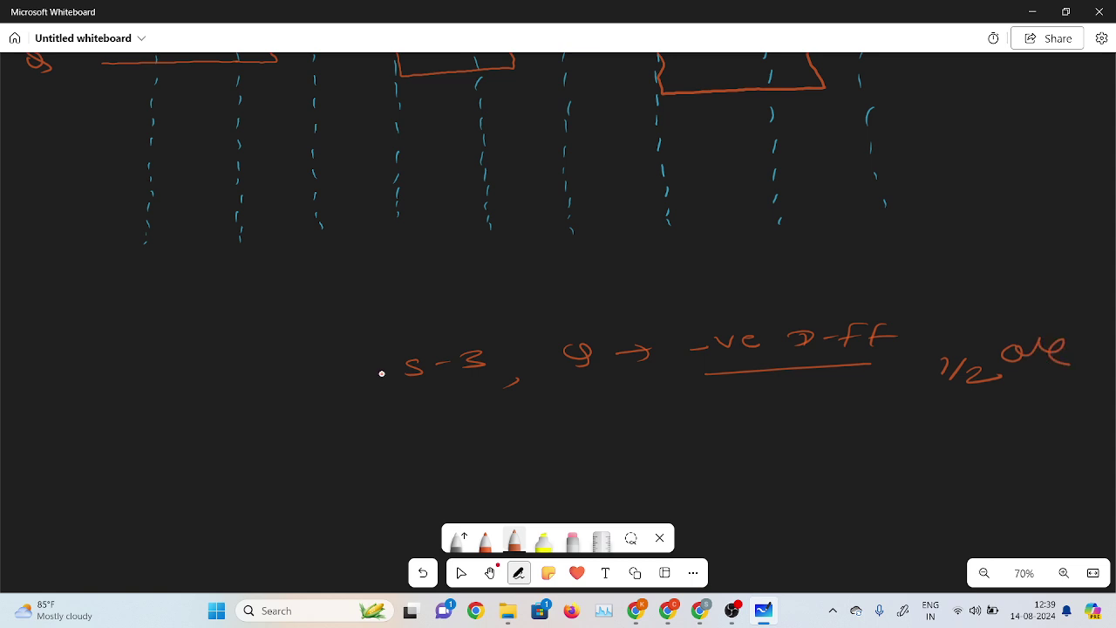
key(Escape)
scroll(335, 293, up, 5)
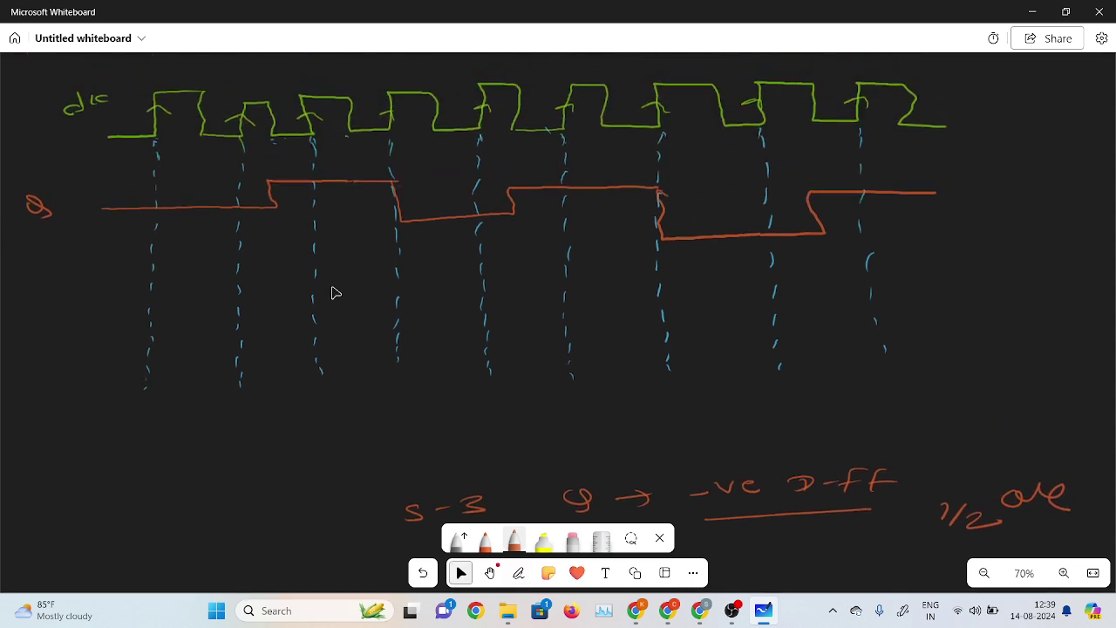
Draw a blue low-high-low-high output waveform beneath the orange Q trace along the dashed lines.
key(ctrl+alt+p)
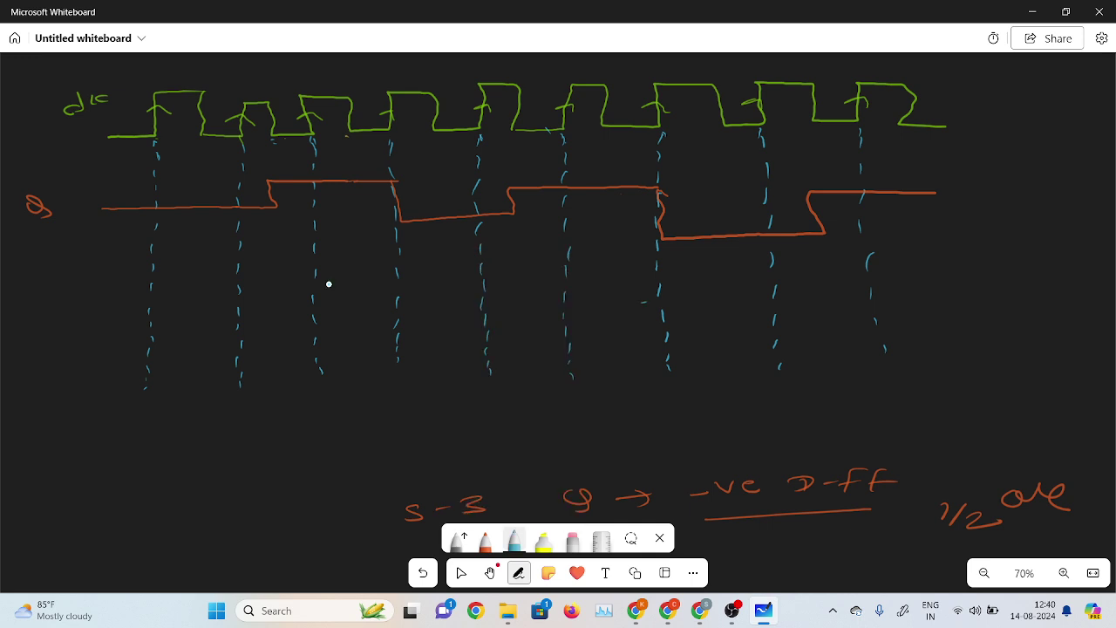
drag(126, 300, 309, 296)
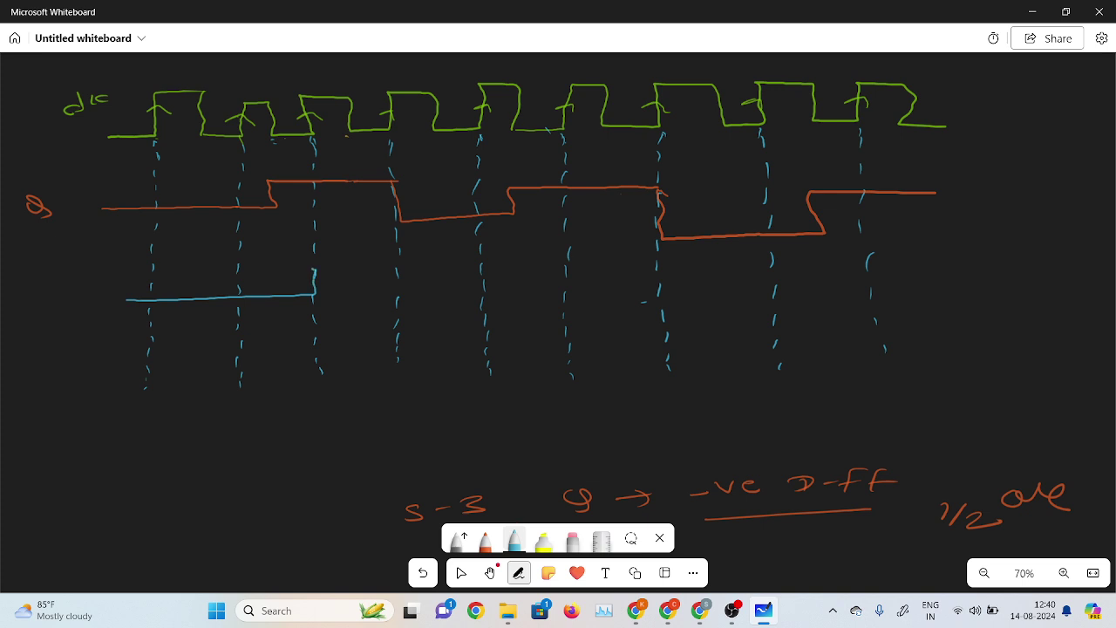
drag(310, 265, 432, 263)
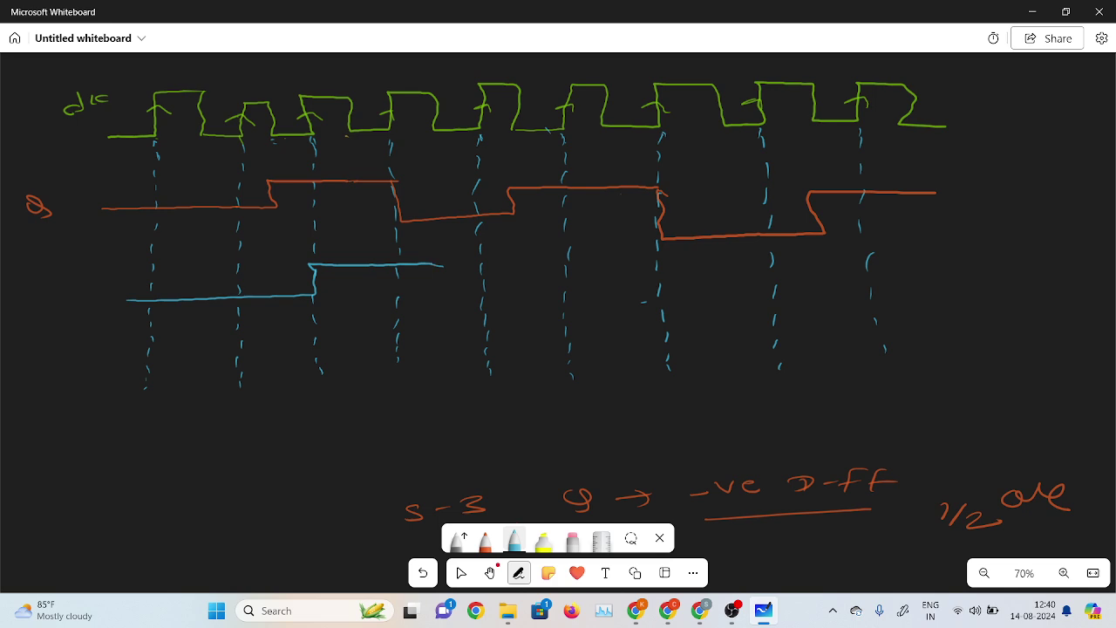
mouse_move(435, 305)
mouse_down()
mouse_move(569, 301)
mouse_move(560, 271)
mouse_move(720, 270)
mouse_up()
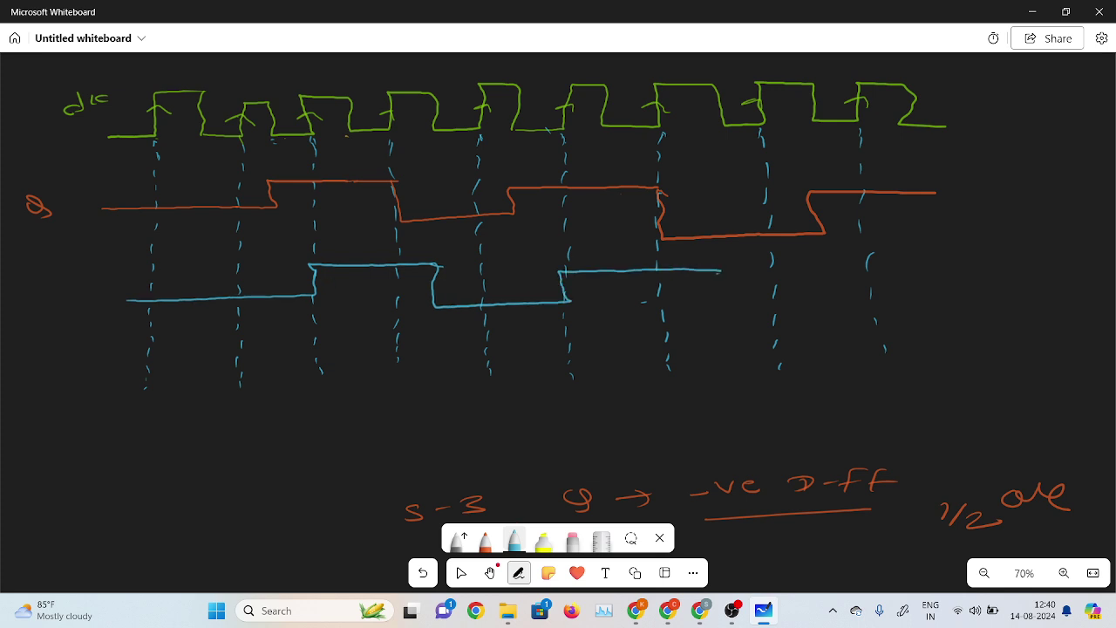
mouse_move(720, 305)
mouse_down()
mouse_move(863, 302)
mouse_move(876, 293)
mouse_move(871, 270)
mouse_move(980, 262)
mouse_up()
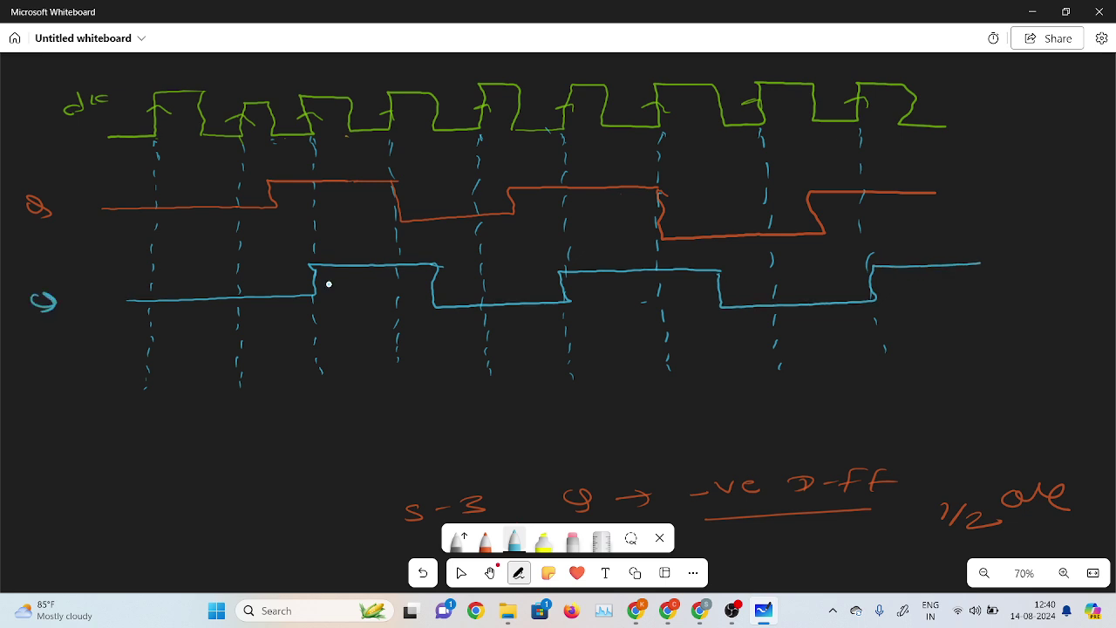